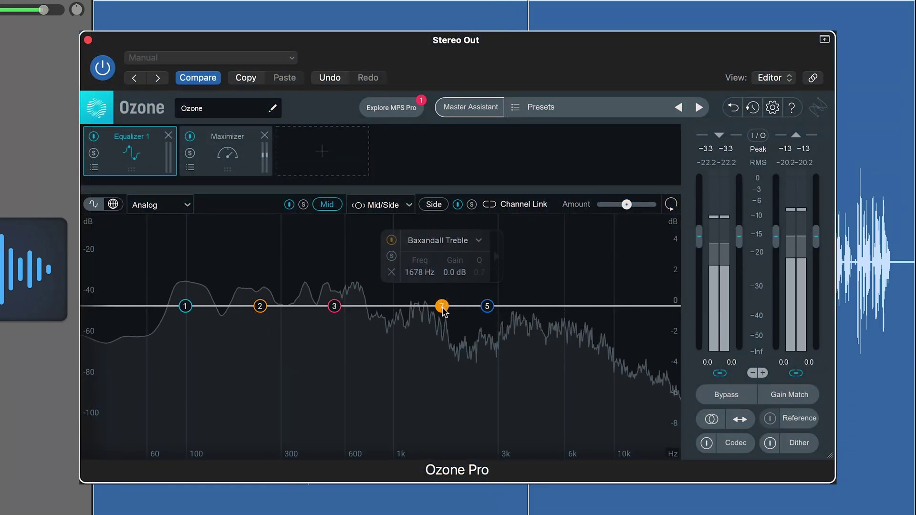
# Raise the Mid treble band about 2 dB and set the Side high shelf near 997 Hz, 0 dB
pyautogui.moveTo(442, 307)
pyautogui.mouseDown()
pyautogui.moveTo(439, 241)
pyautogui.moveTo(363, 231)
pyautogui.moveTo(391, 289)
pyautogui.moveTo(419, 293)
pyautogui.moveTo(428, 265)
pyautogui.moveTo(430, 306)
pyautogui.mouseUp()
pyautogui.click(433, 205)
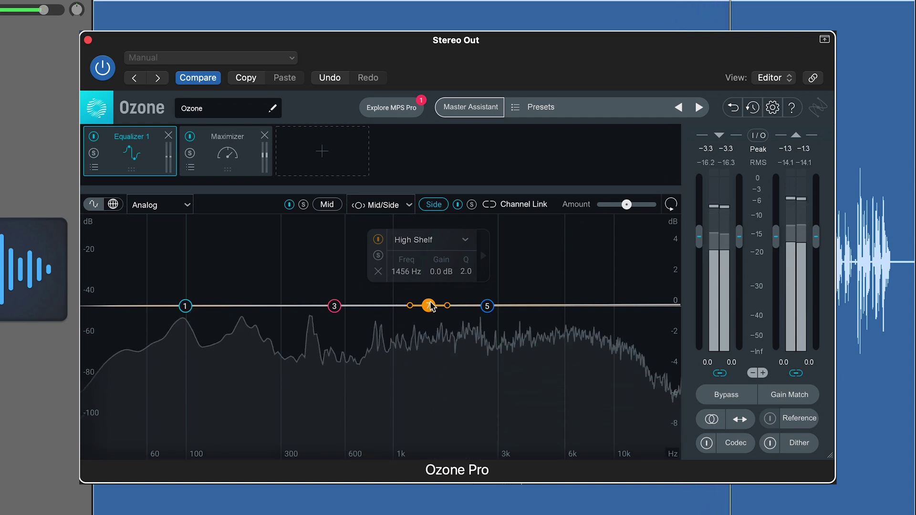
pyautogui.moveTo(430, 306); pyautogui.dragTo(393, 305)
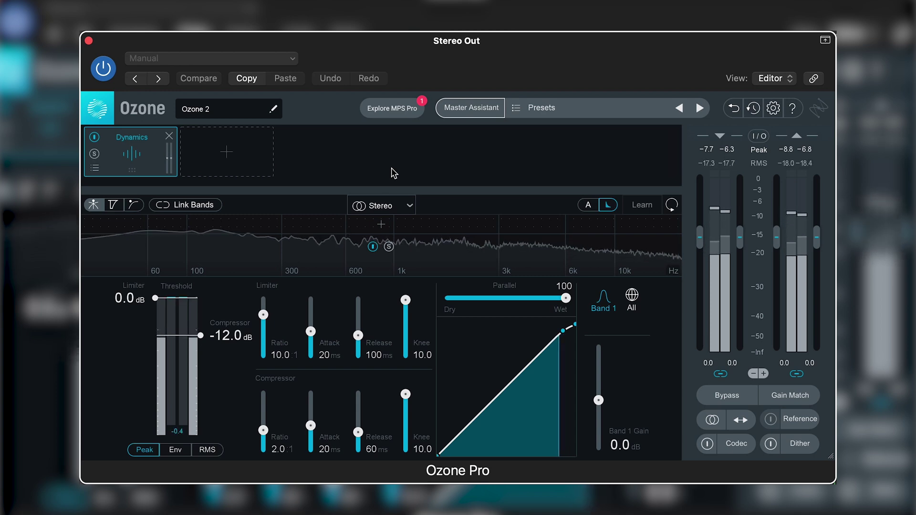
# Switch Dynamics to Mid/Side, add Mid crossovers near 99 Hz and 179 Hz, and solo Band 2
pyautogui.click(404, 210)
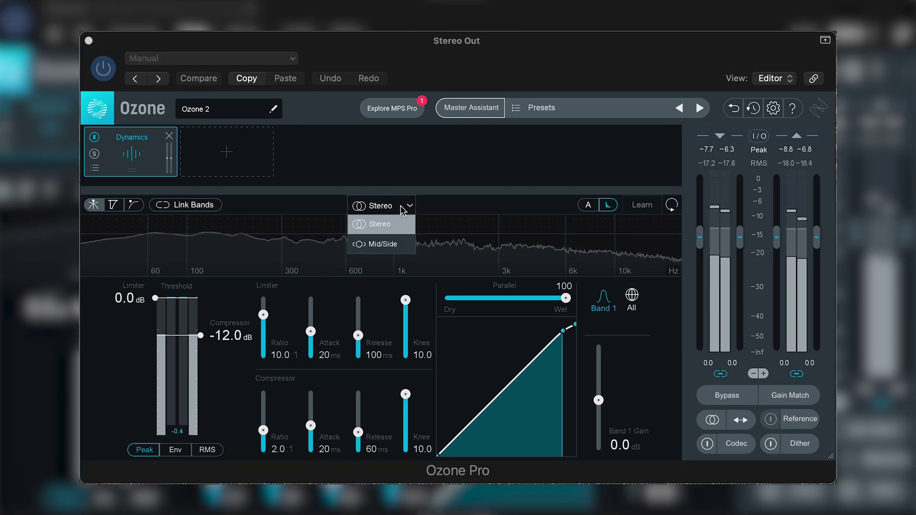
pyautogui.click(384, 244)
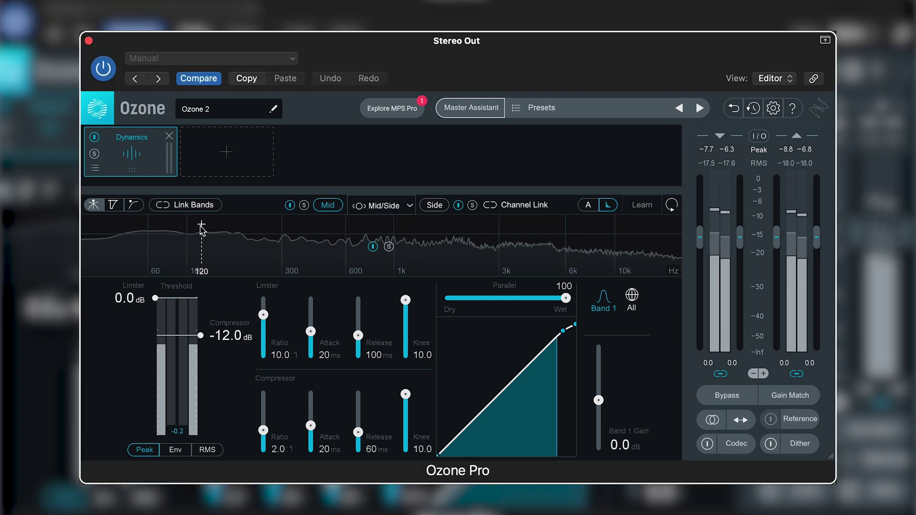
pyautogui.click(185, 229)
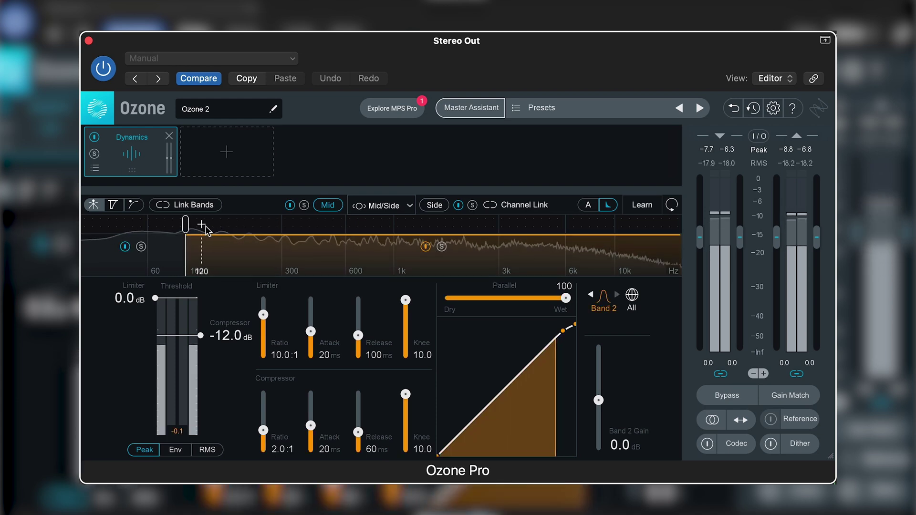
pyautogui.click(224, 229)
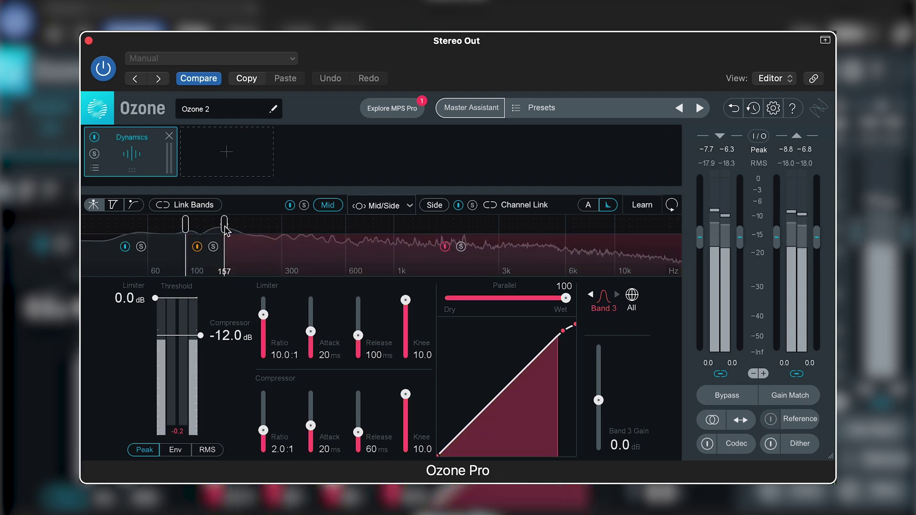
pyautogui.moveTo(227, 228); pyautogui.dragTo(236, 229)
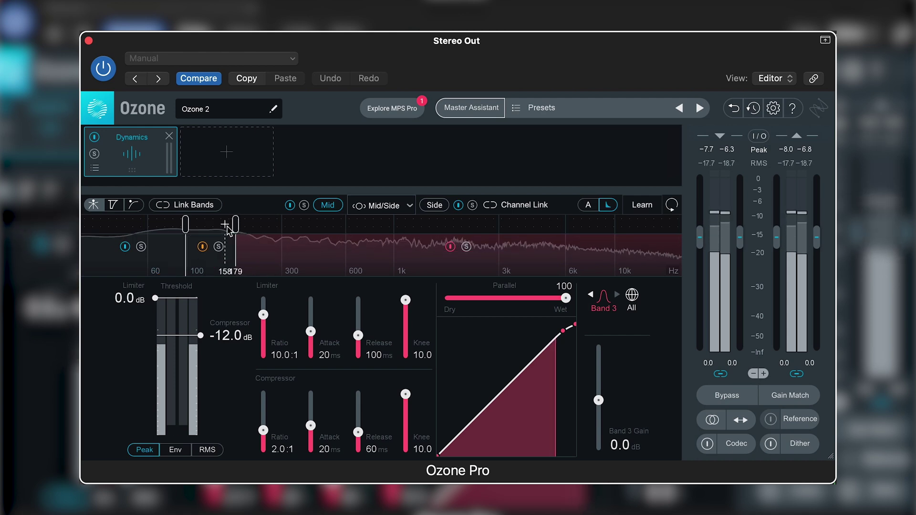
pyautogui.click(213, 266)
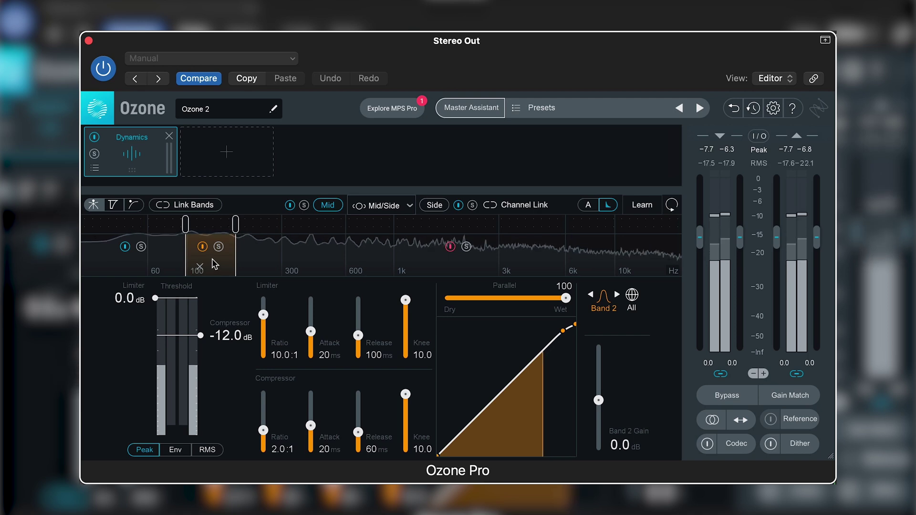
pyautogui.click(218, 247)
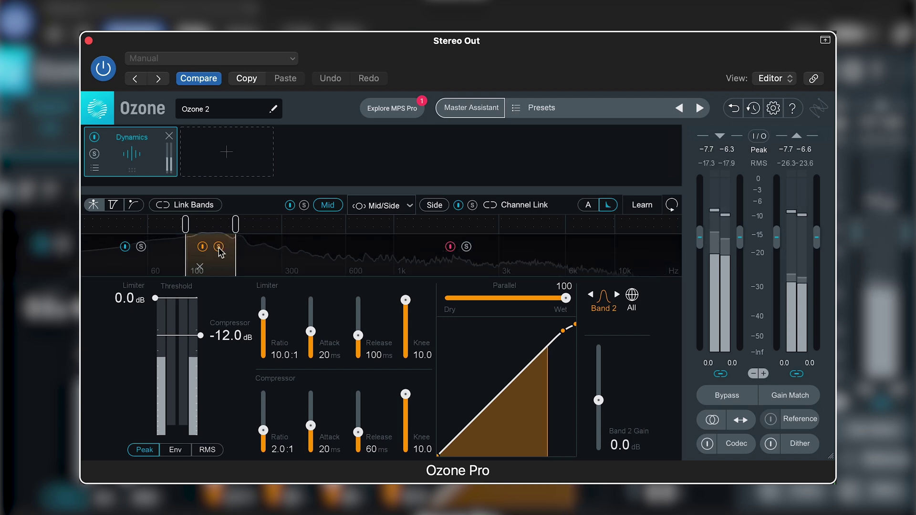
# Move the upper crossover to ~186 Hz, lower Band 2's threshold to -29.6 dB, then unsolo it
pyautogui.moveTo(236, 228); pyautogui.dragTo(187, 222)
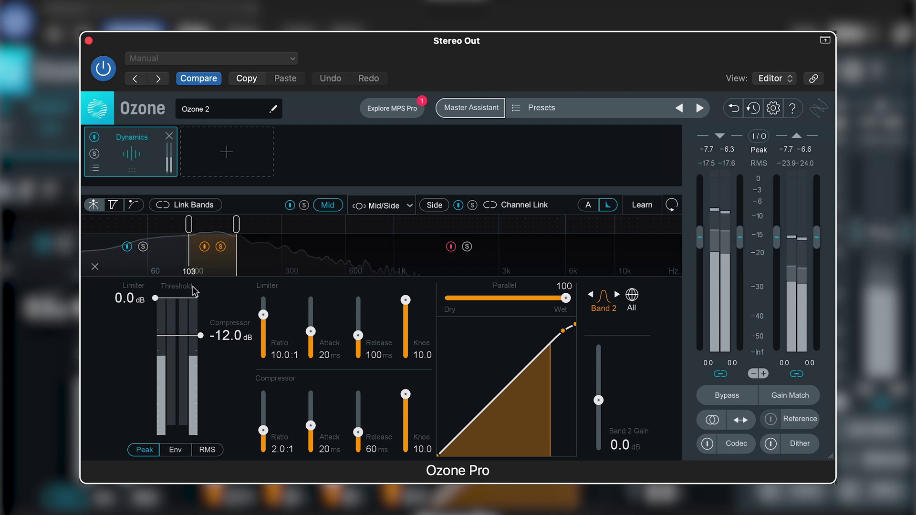
pyautogui.moveTo(201, 337); pyautogui.dragTo(201, 367)
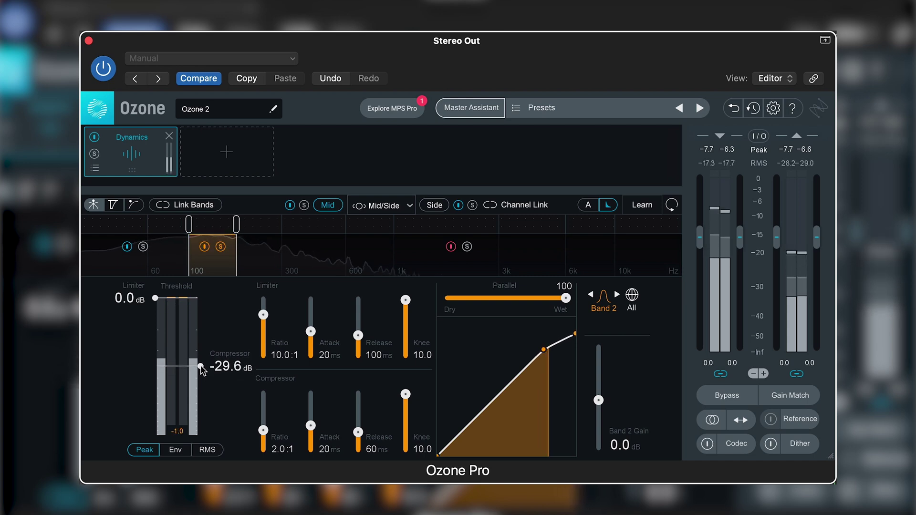
pyautogui.click(221, 247)
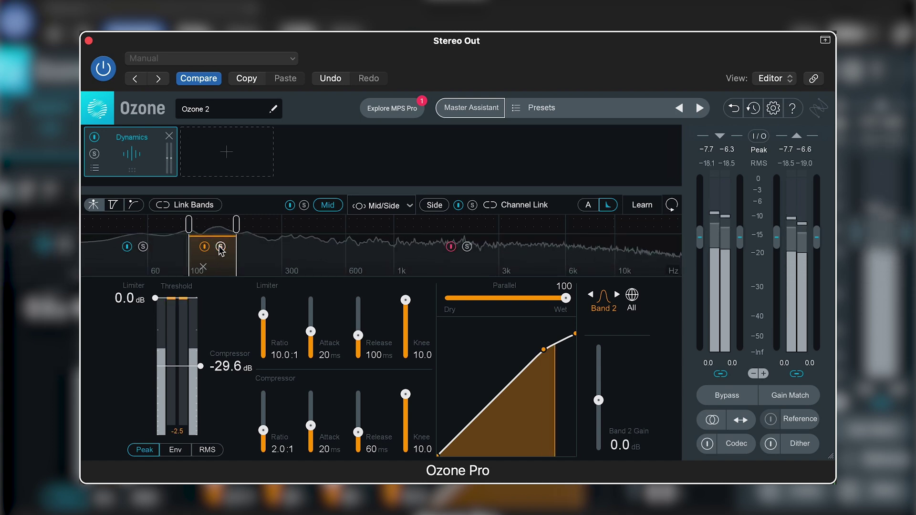
pyautogui.click(718, 395)
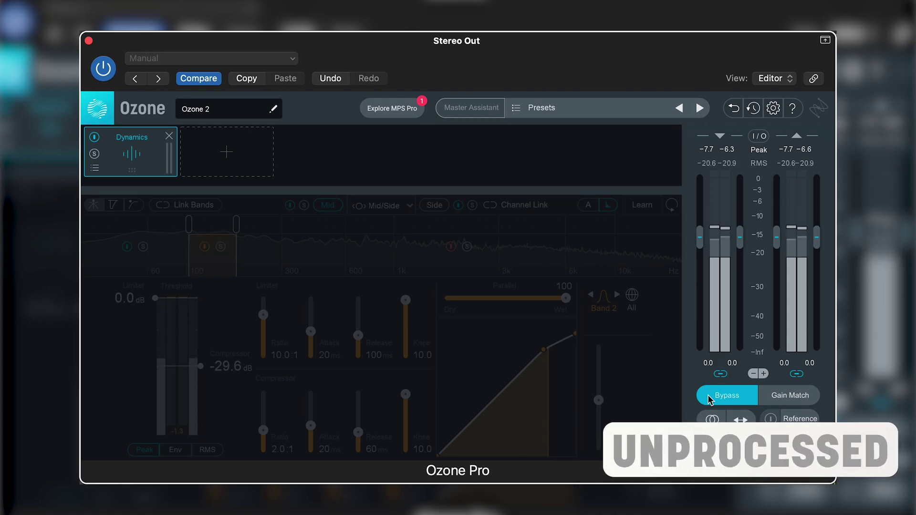
pyautogui.click(709, 399)
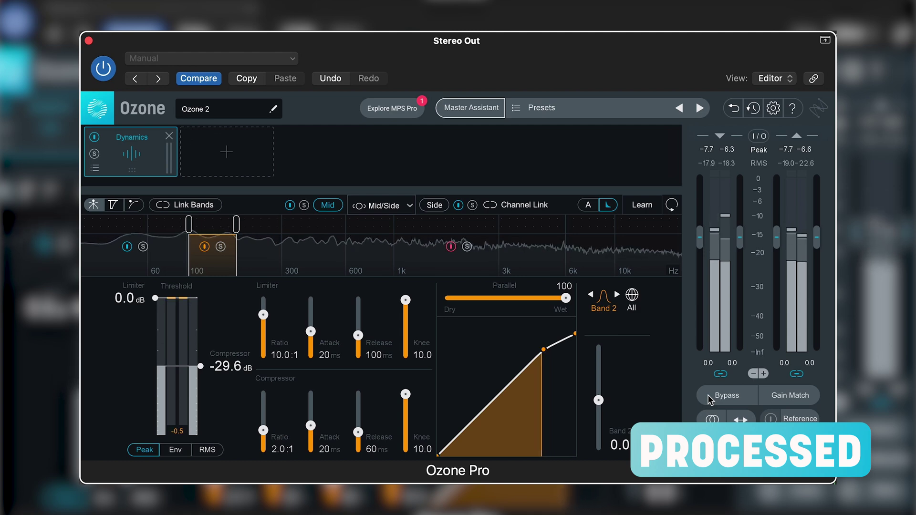
pyautogui.click(709, 399)
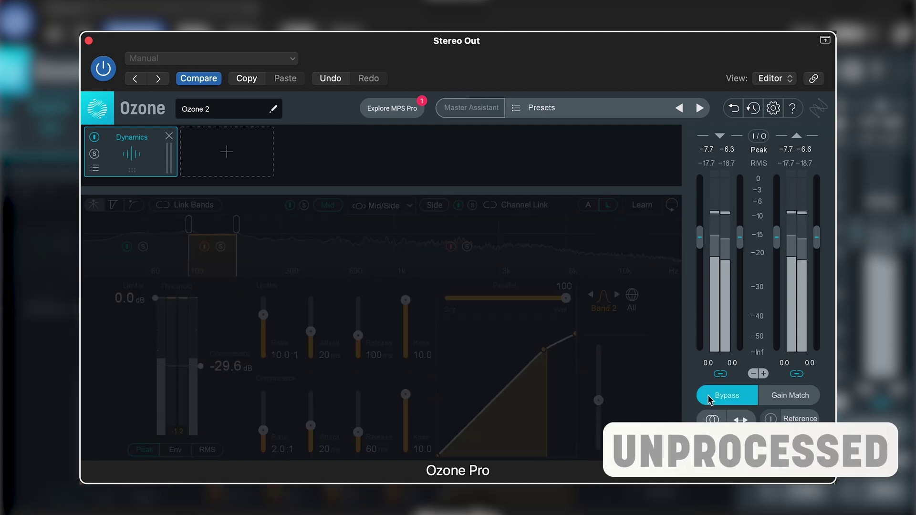
pyautogui.click(710, 398)
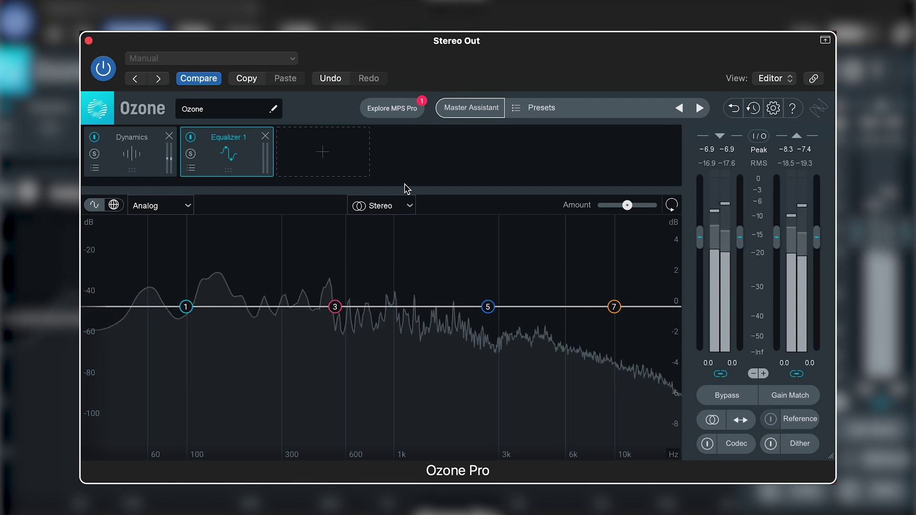
# Put Equalizer 1 in Mid/Side and boost the Side high shelf (band 7) 3.7 dB at 2568 Hz
pyautogui.click(404, 206)
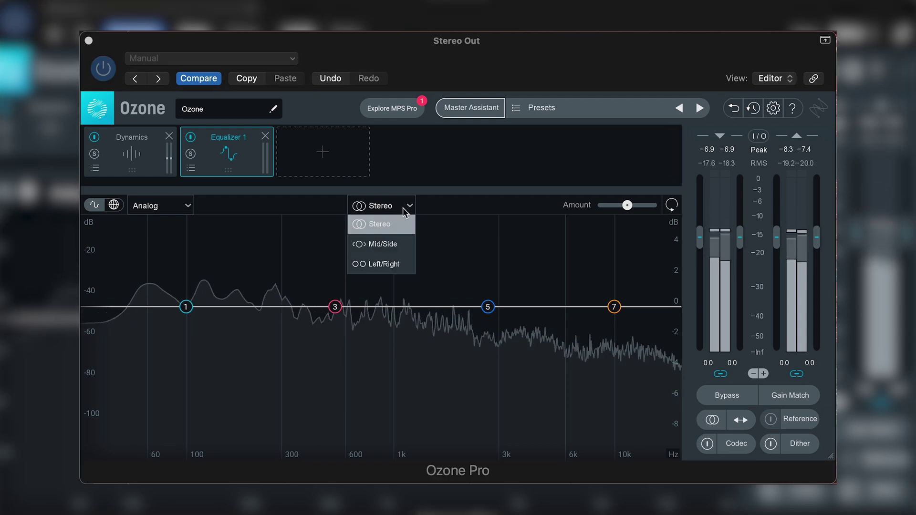
pyautogui.click(394, 246)
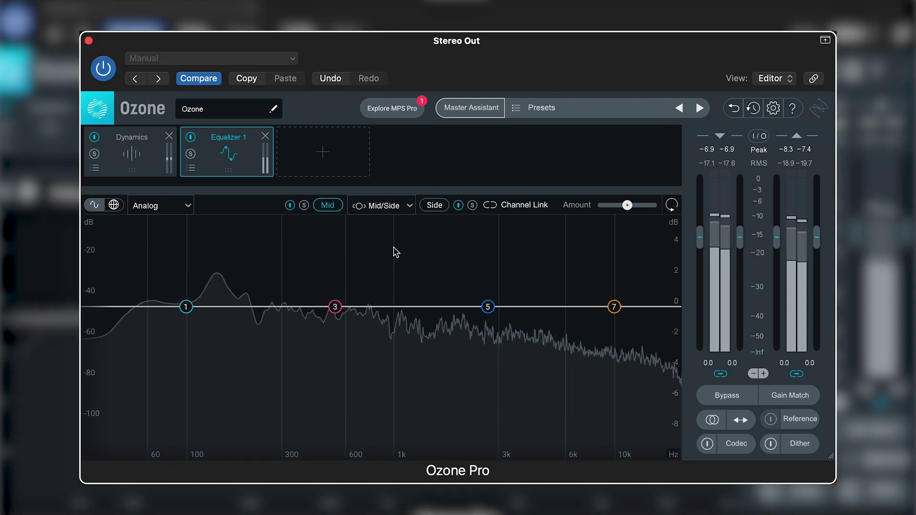
pyautogui.click(433, 206)
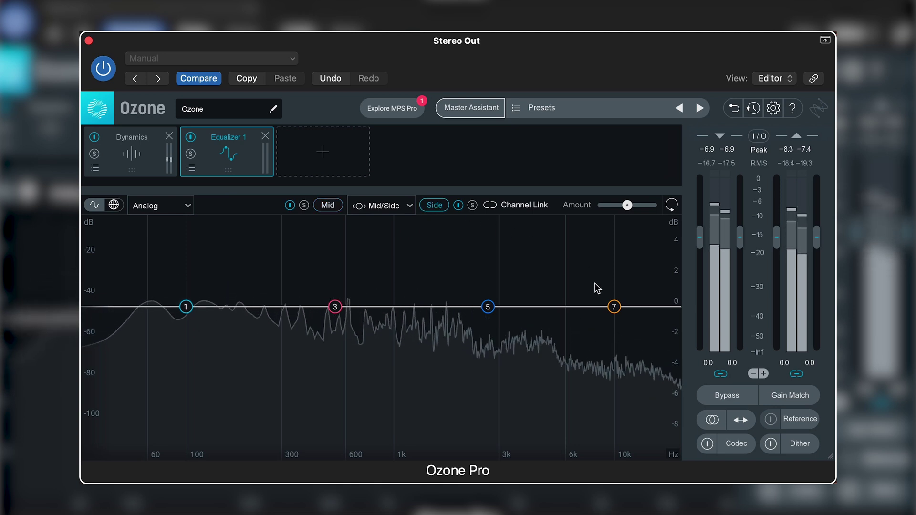
pyautogui.click(614, 307)
pyautogui.moveTo(609, 308); pyautogui.dragTo(484, 250)
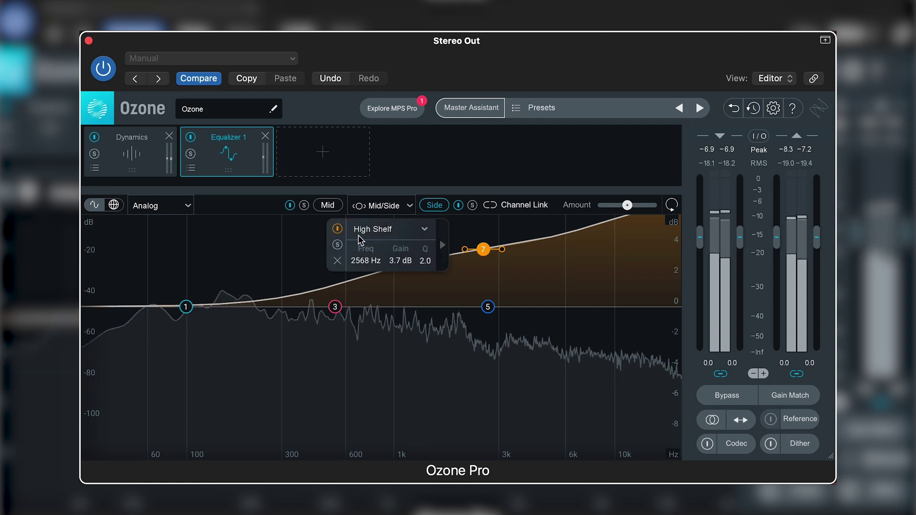
# Toggle the Side high shelf band off, on, and off again to A/B it
pyautogui.click(338, 229)
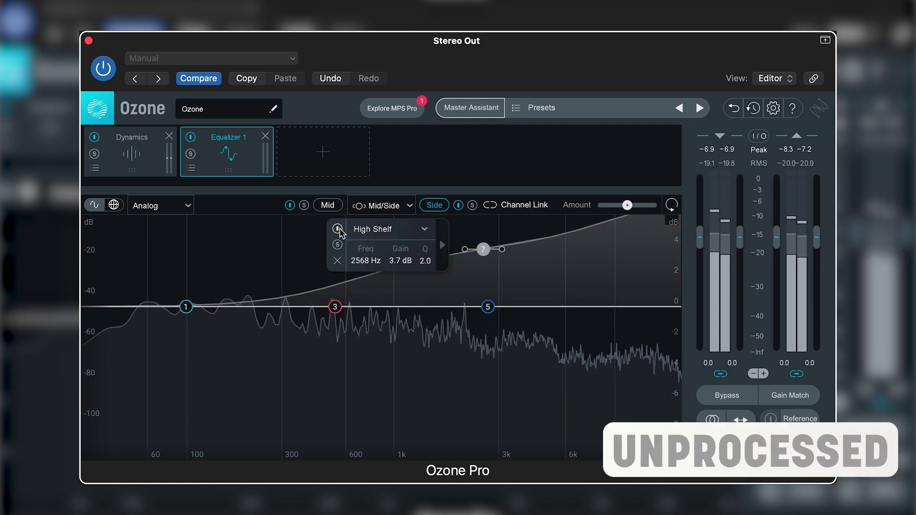
pyautogui.click(337, 229)
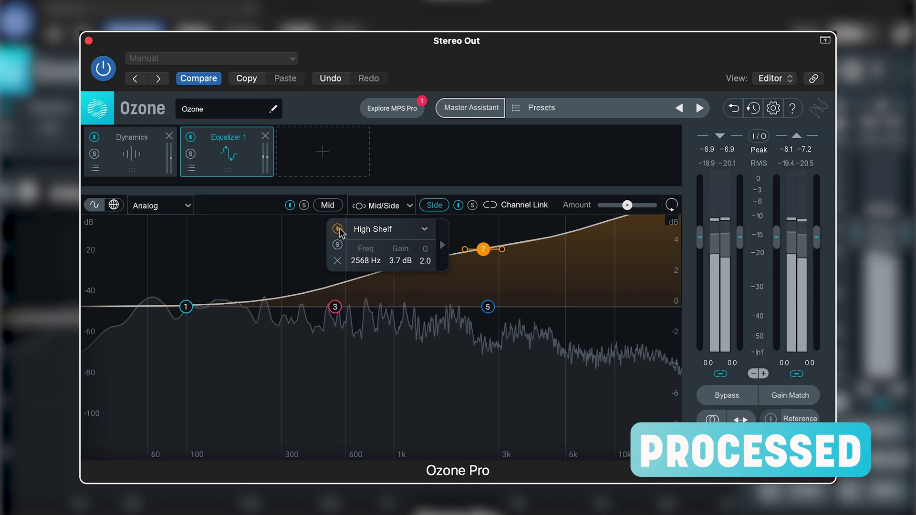
pyautogui.click(338, 229)
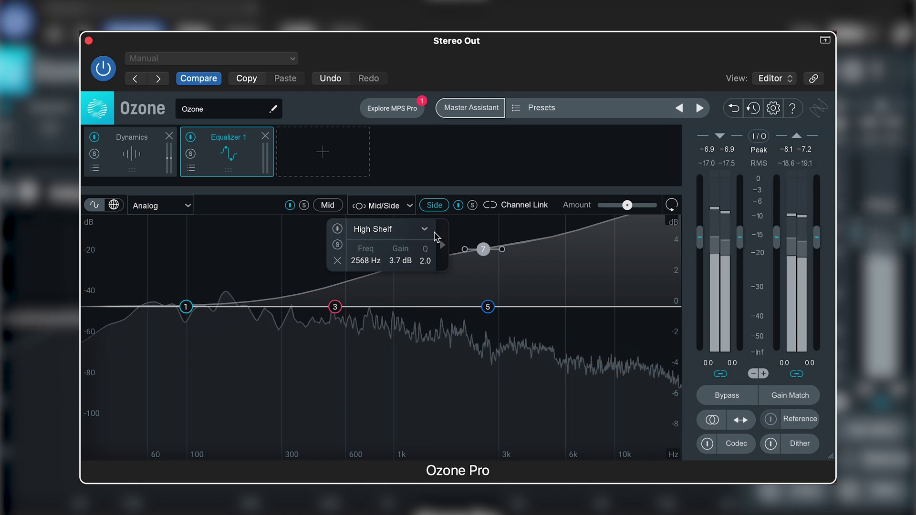
# Try a Baxandall shape on band 7, re-enable the band, then undo back to High Shelf
pyautogui.click(424, 230)
pyautogui.moveTo(418, 288)
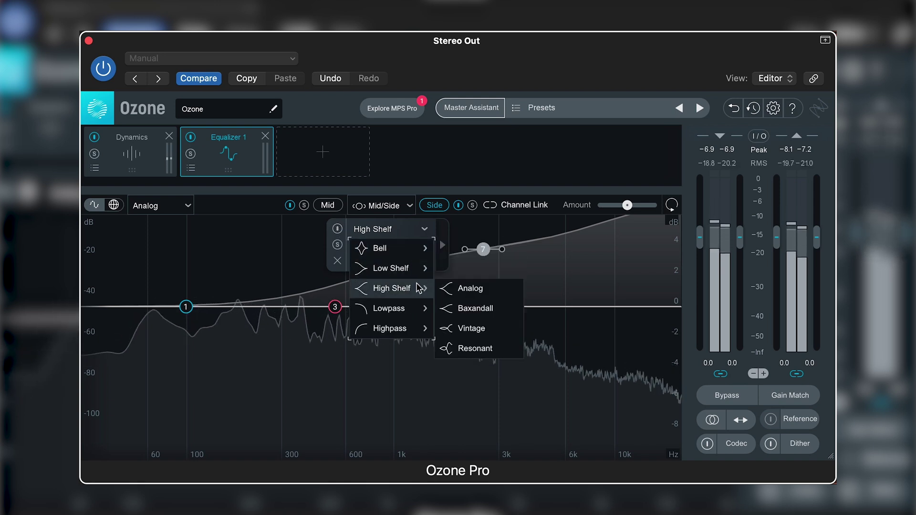
pyautogui.click(460, 308)
pyautogui.click(348, 229)
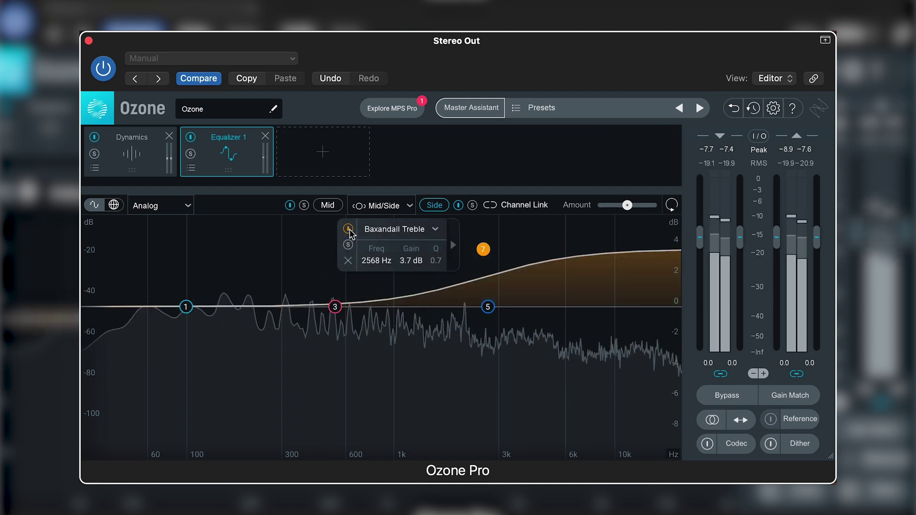
pyautogui.press('super+z')
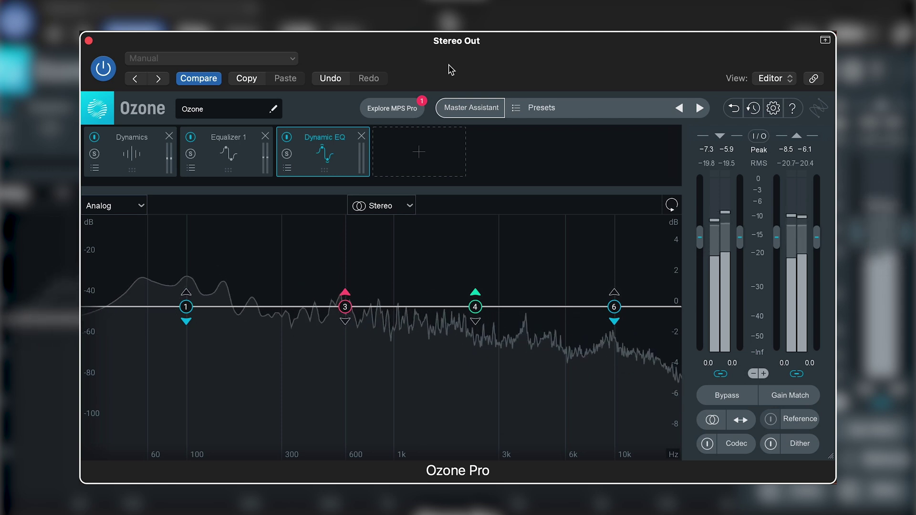
# Set the Dynamic EQ to Mid/Side and, soloed, boost Mid band 3 3.8 dB at 1269 Hz
pyautogui.click(401, 206)
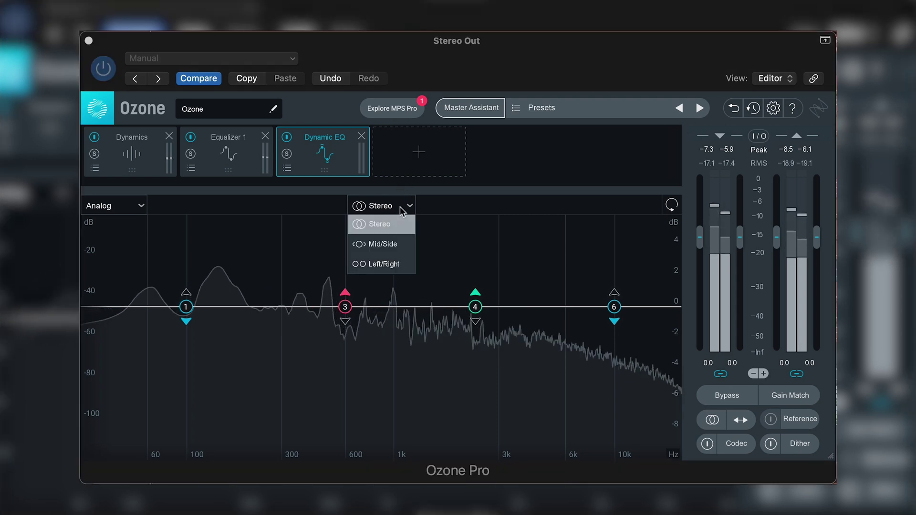
pyautogui.click(395, 244)
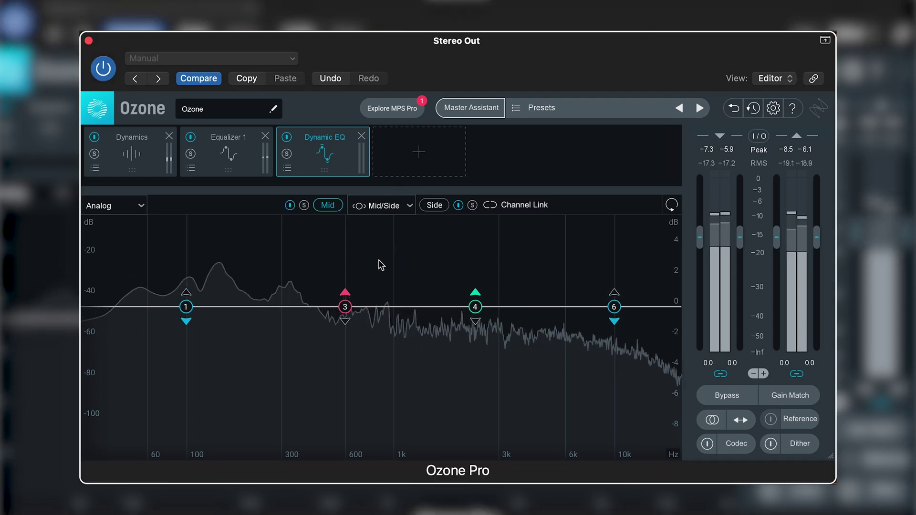
pyautogui.moveTo(346, 308); pyautogui.dragTo(409, 309)
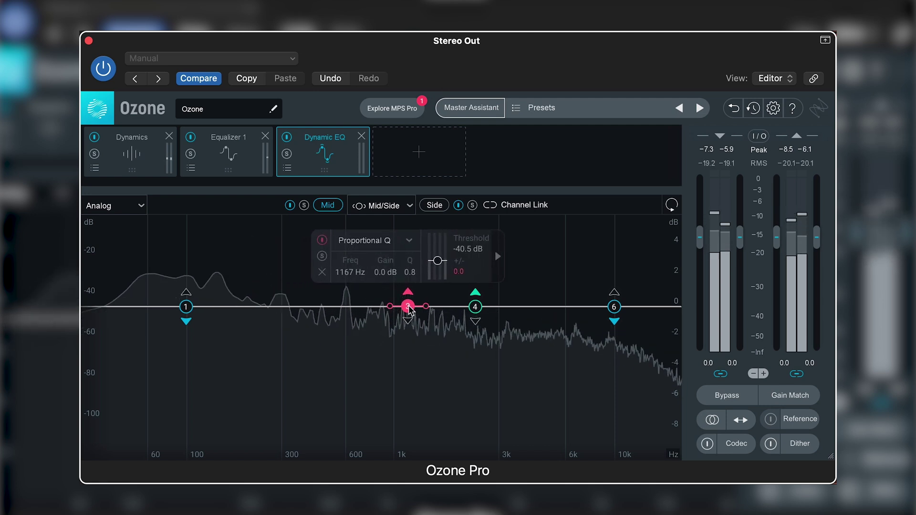
pyautogui.click(322, 255)
pyautogui.moveTo(407, 306); pyautogui.dragTo(419, 248)
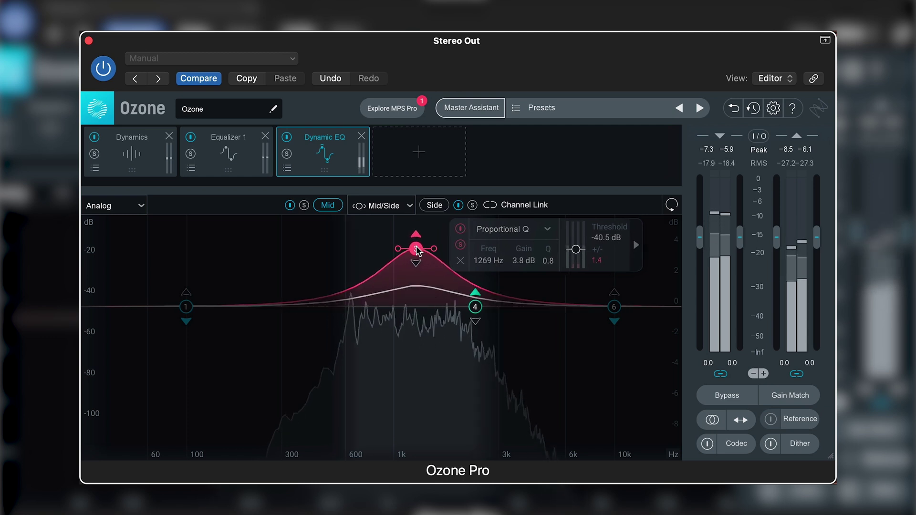
# Unsolo band 3 and toggle its power off and on to compare
pyautogui.click(459, 246)
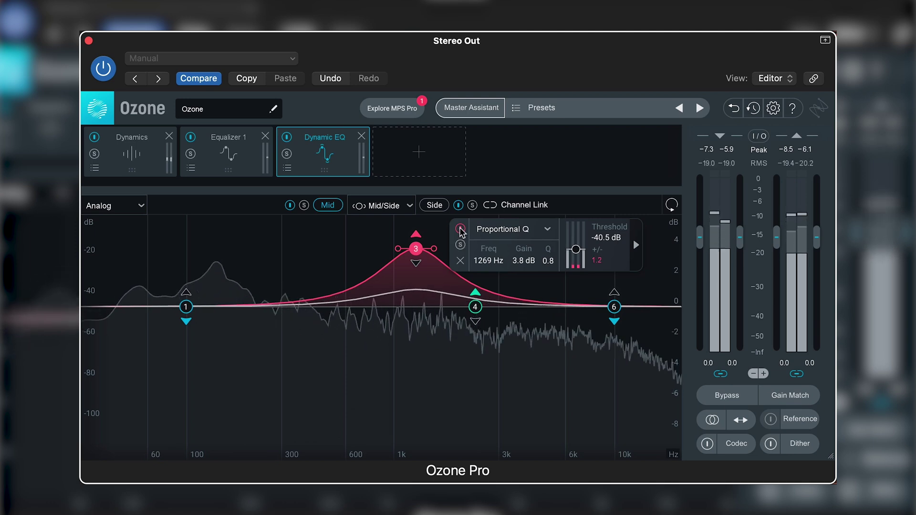
pyautogui.click(460, 229)
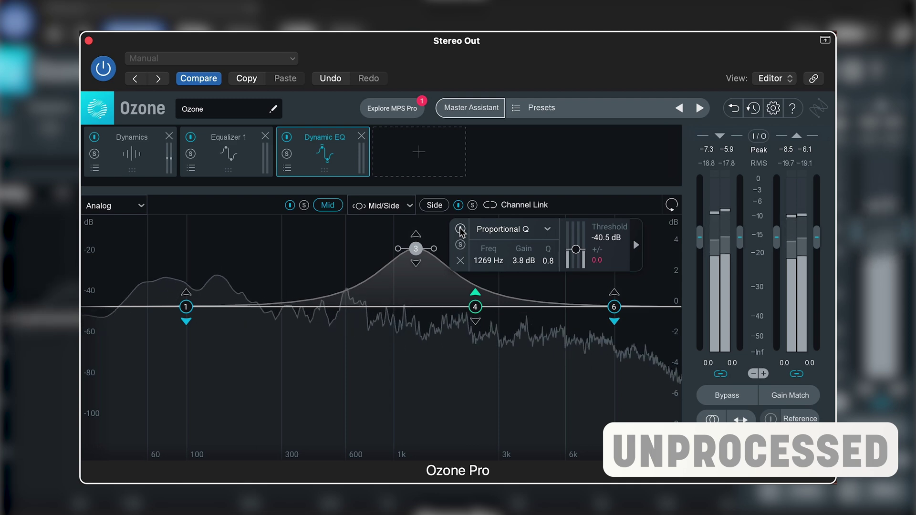
pyautogui.click(461, 230)
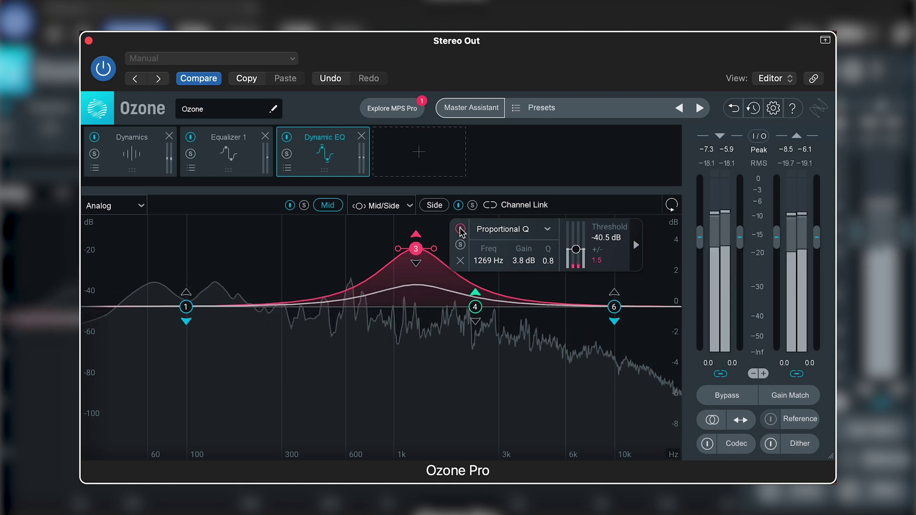
# Boost Mid band 4 3.4 dB at 2358 Hz while soloed, then unsolo it
pyautogui.click(459, 228)
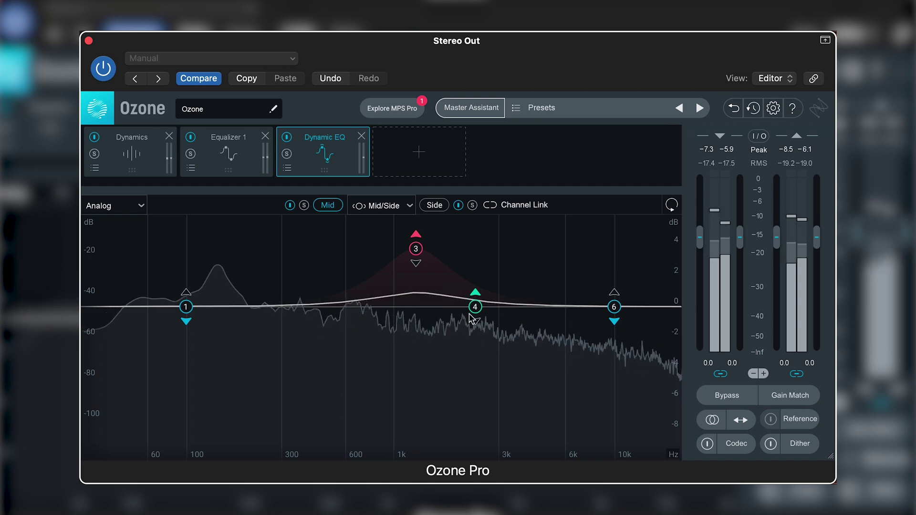
pyautogui.moveTo(475, 307); pyautogui.dragTo(478, 268)
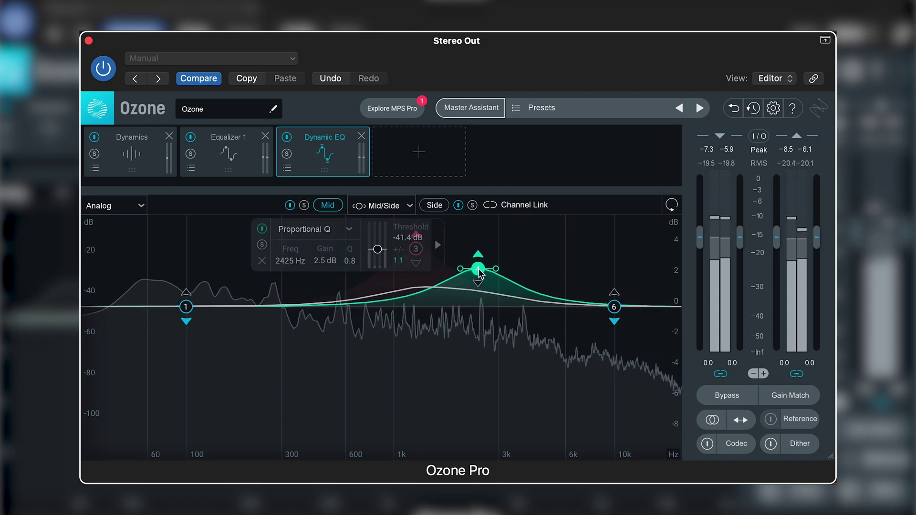
pyautogui.click(262, 244)
pyautogui.moveTo(479, 270); pyautogui.dragTo(478, 253)
pyautogui.click(259, 244)
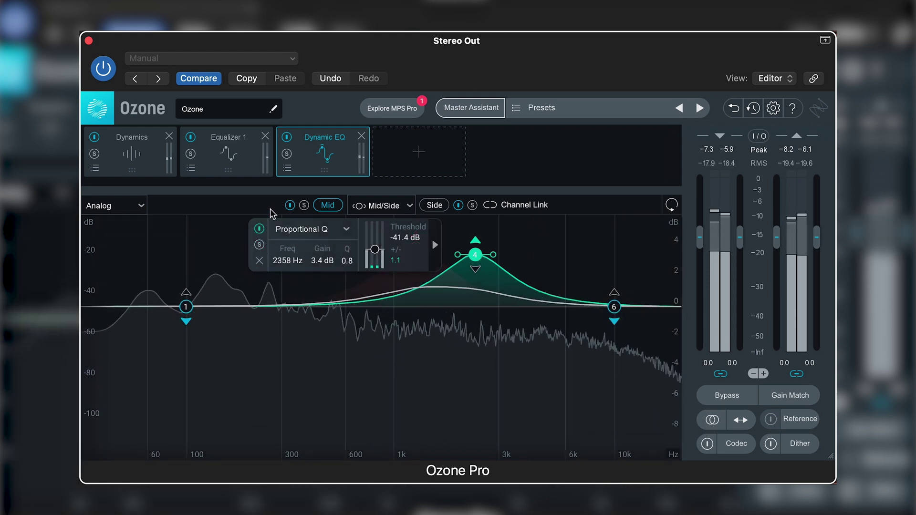
# Bypass and re-enable the whole Dynamic EQ twice to compare against the unprocessed sound
pyautogui.click(286, 138)
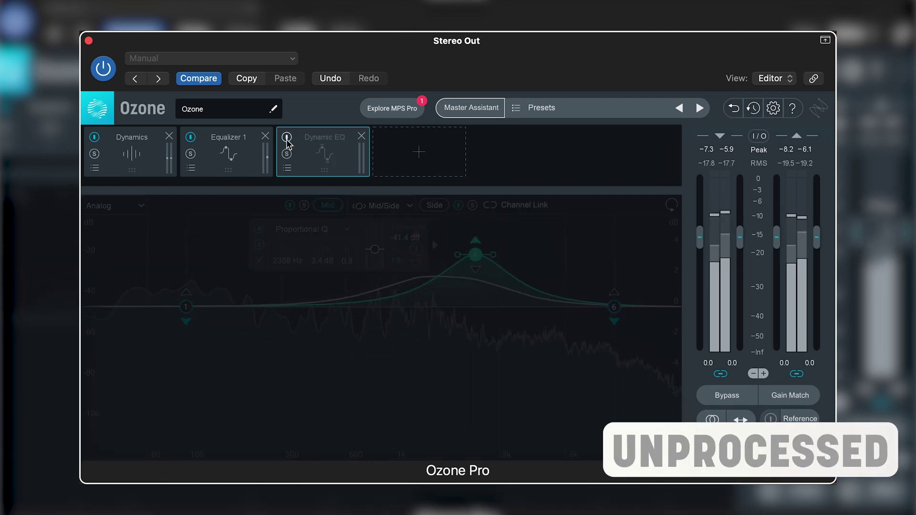
pyautogui.click(287, 138)
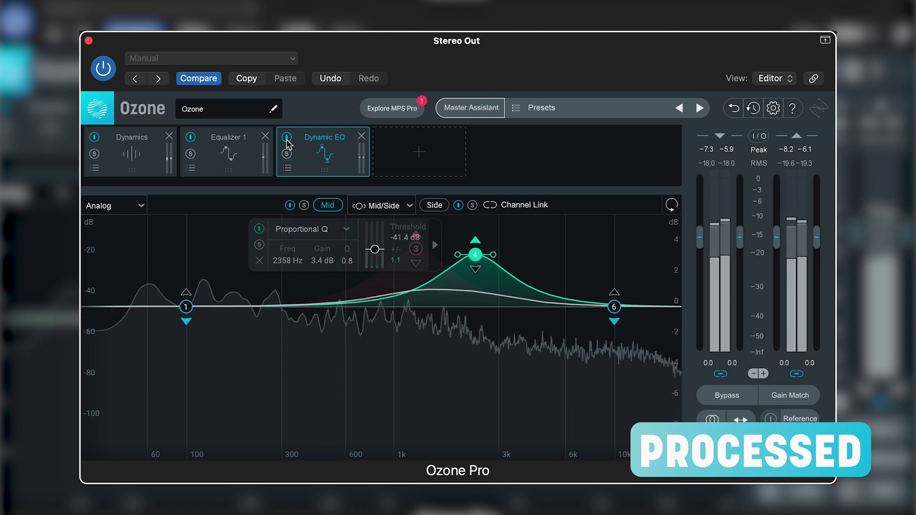
pyautogui.click(287, 138)
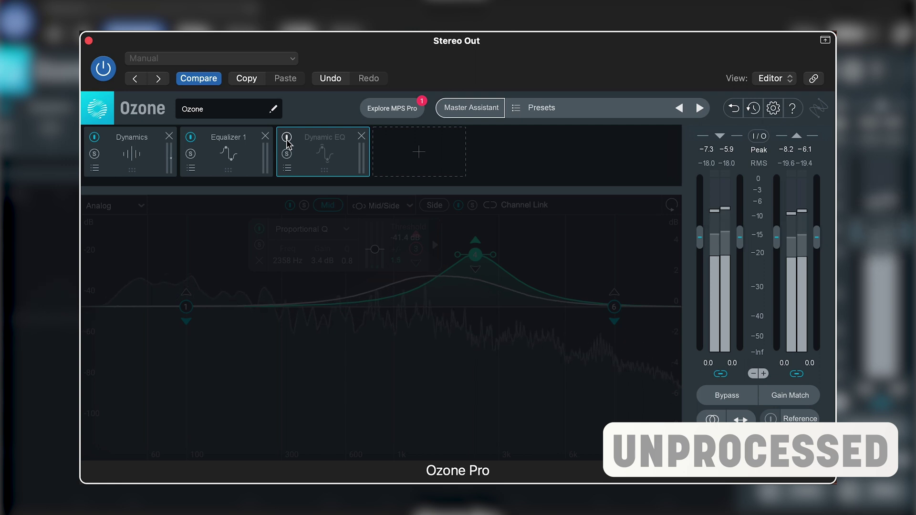
pyautogui.click(287, 138)
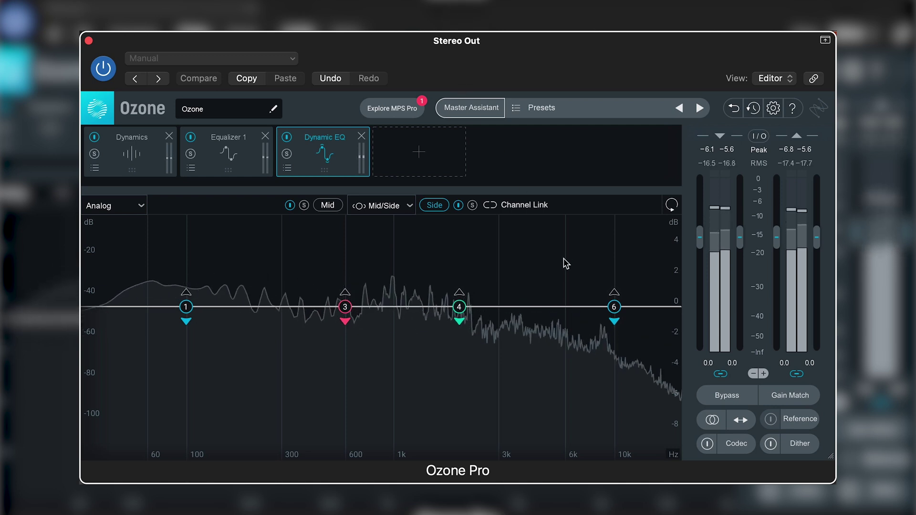
# Make Side band 6 a Band Shelf and, soloed, cut it about 4.1 dB at 6820 Hz
pyautogui.click(614, 307)
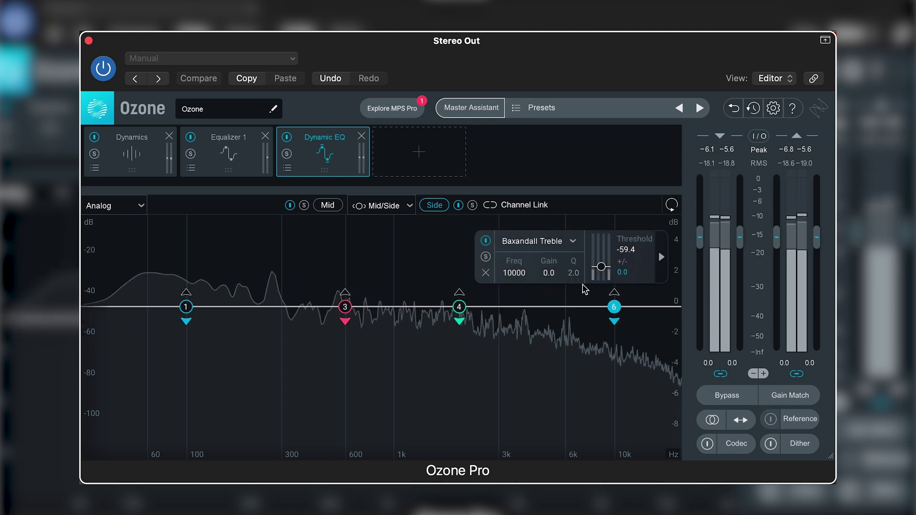
pyautogui.click(571, 243)
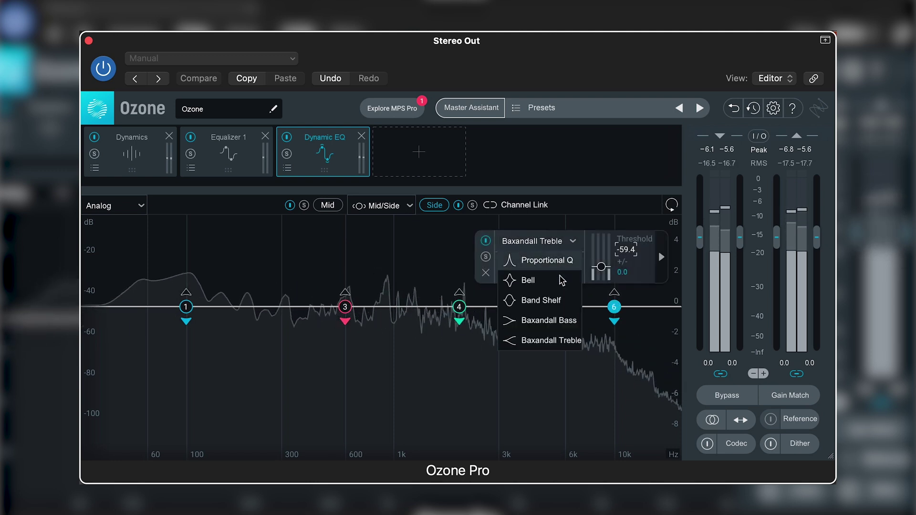
pyautogui.click(557, 302)
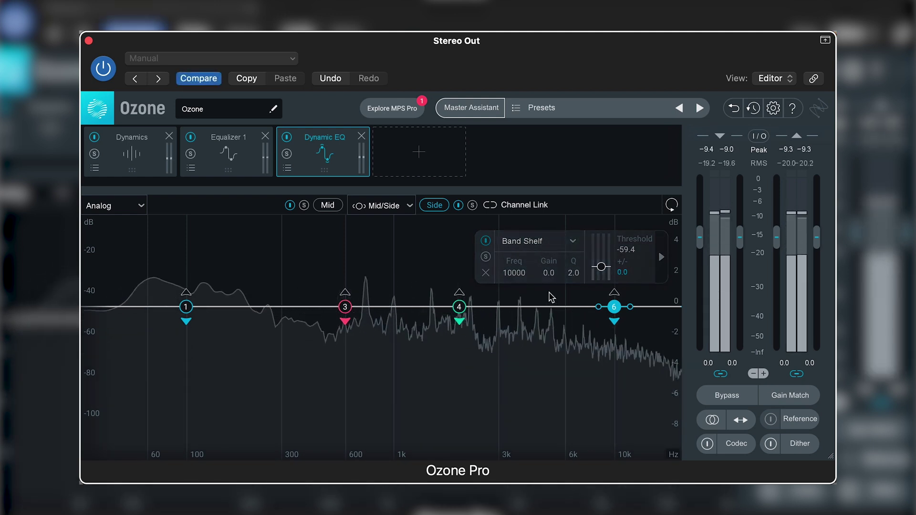
pyautogui.click(485, 258)
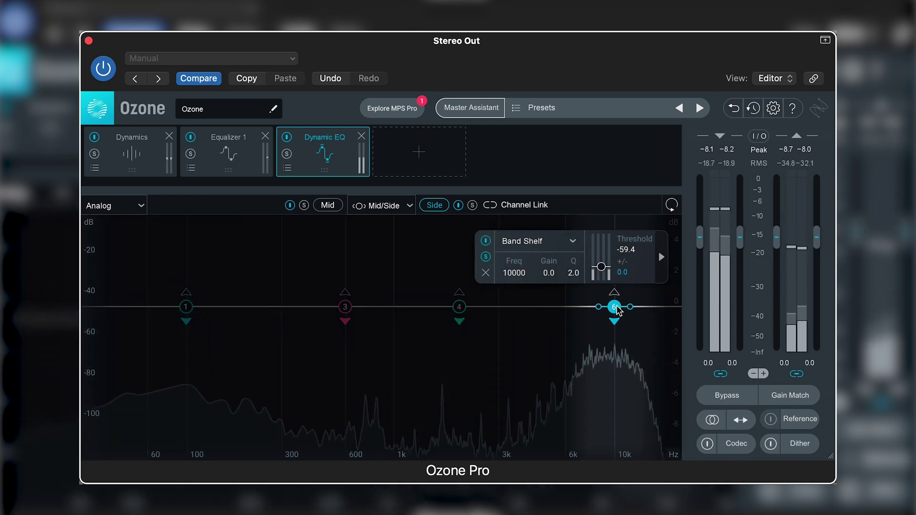
pyautogui.moveTo(616, 310); pyautogui.dragTo(586, 375)
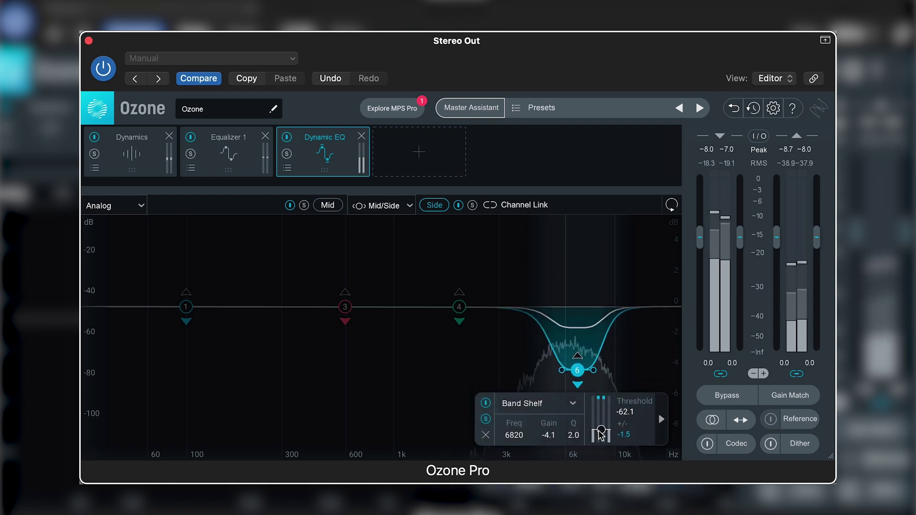
# Deepen band 6's cut to -5.2 dB, unsolo it, and toggle its power off-on-off to compare
pyautogui.moveTo(580, 371); pyautogui.dragTo(581, 392)
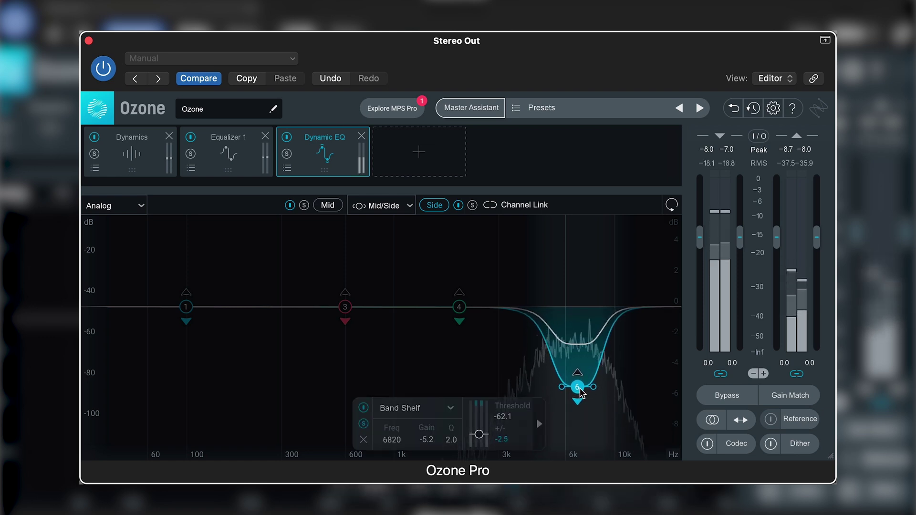
pyautogui.click(364, 423)
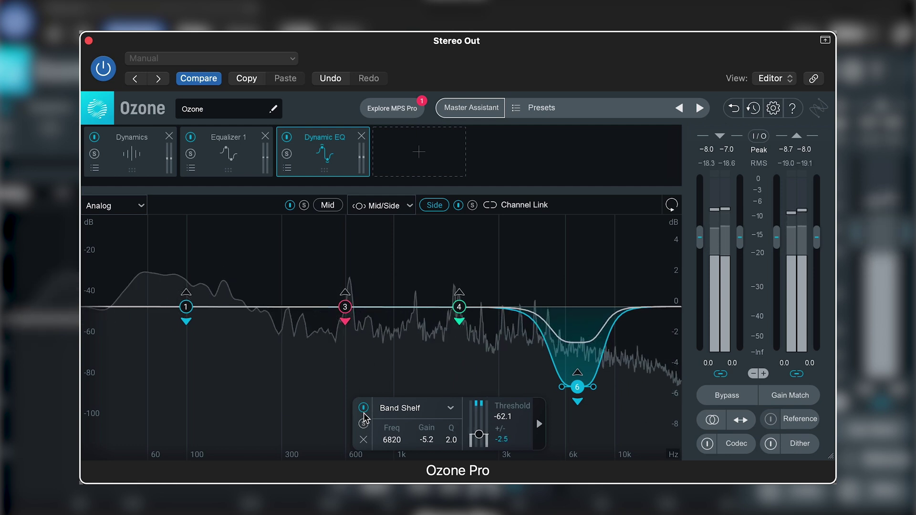
pyautogui.click(363, 408)
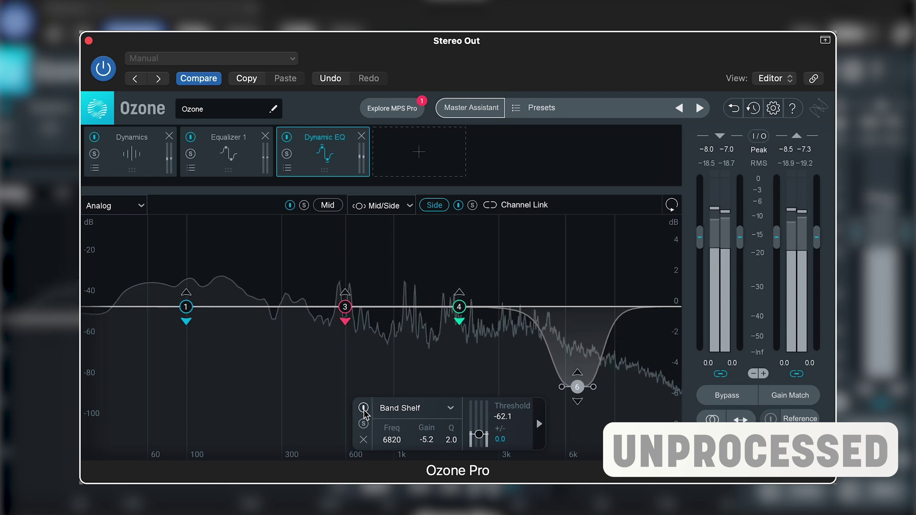
pyautogui.click(363, 409)
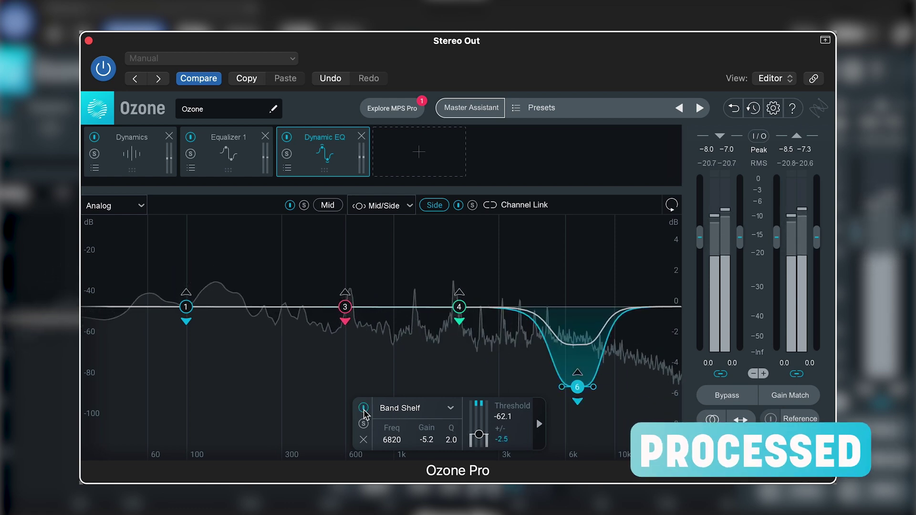
pyautogui.click(364, 408)
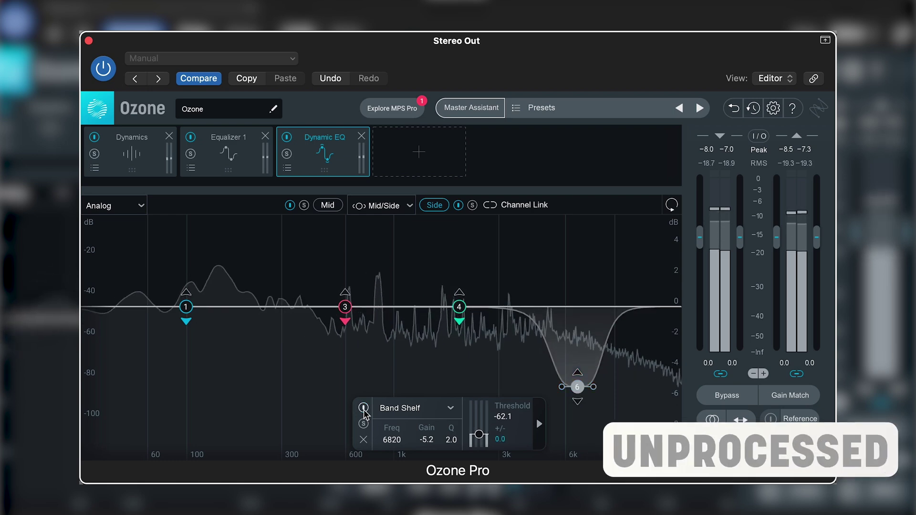